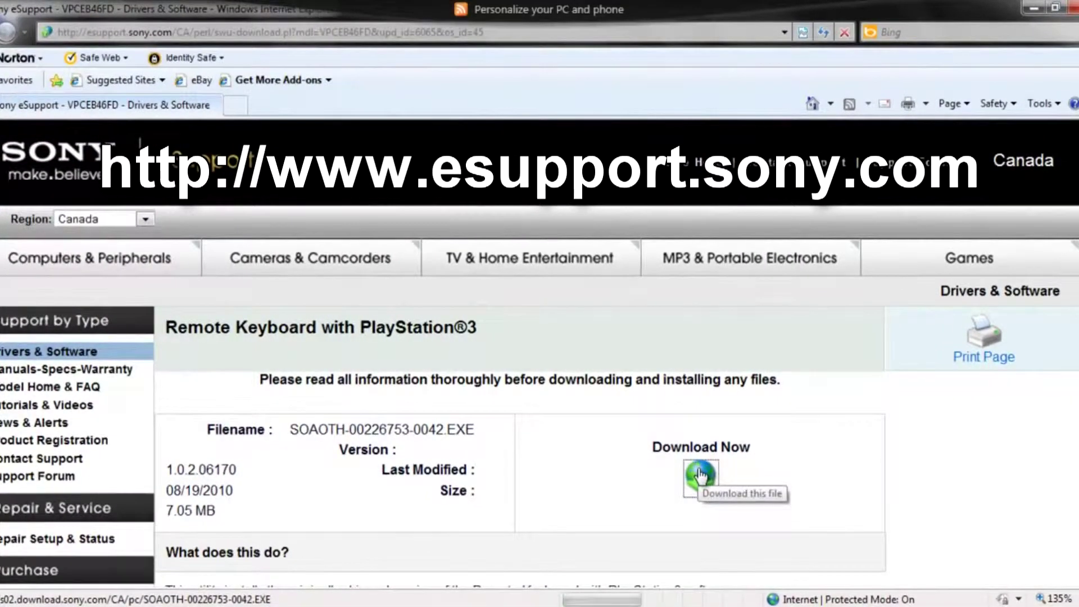
Start downloading the Remote Keyboard with PlayStation®3 installer from its Sony eSupport page.
{"action": "left_click", "coordinate": [700, 475]}
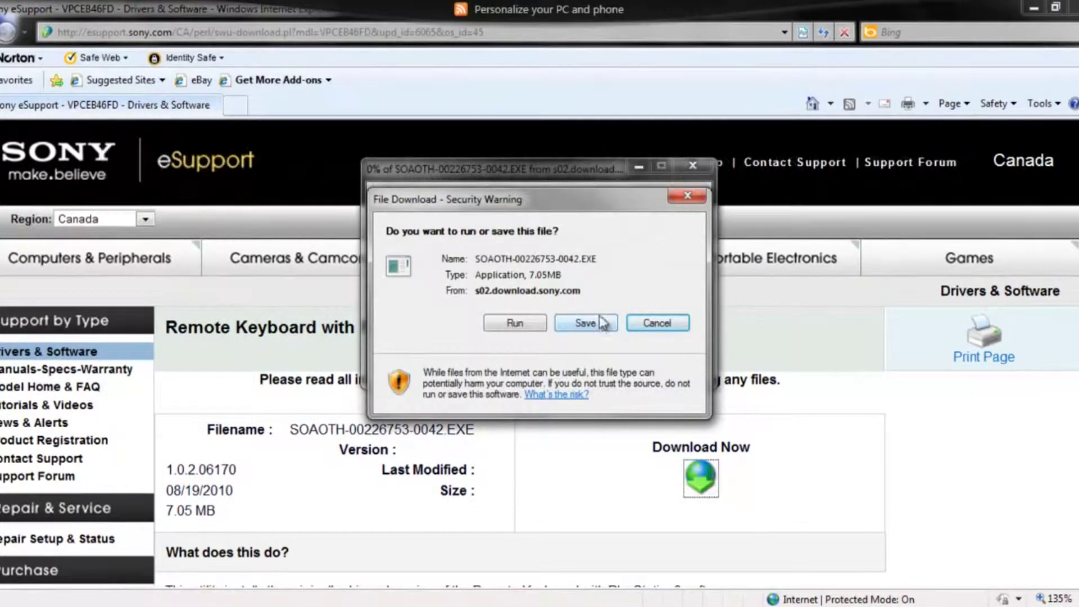
Save SOAOTH-00226753-0042.EXE to the desktop and dismiss the download-complete notice.
{"action": "left_click", "coordinate": [597, 325]}
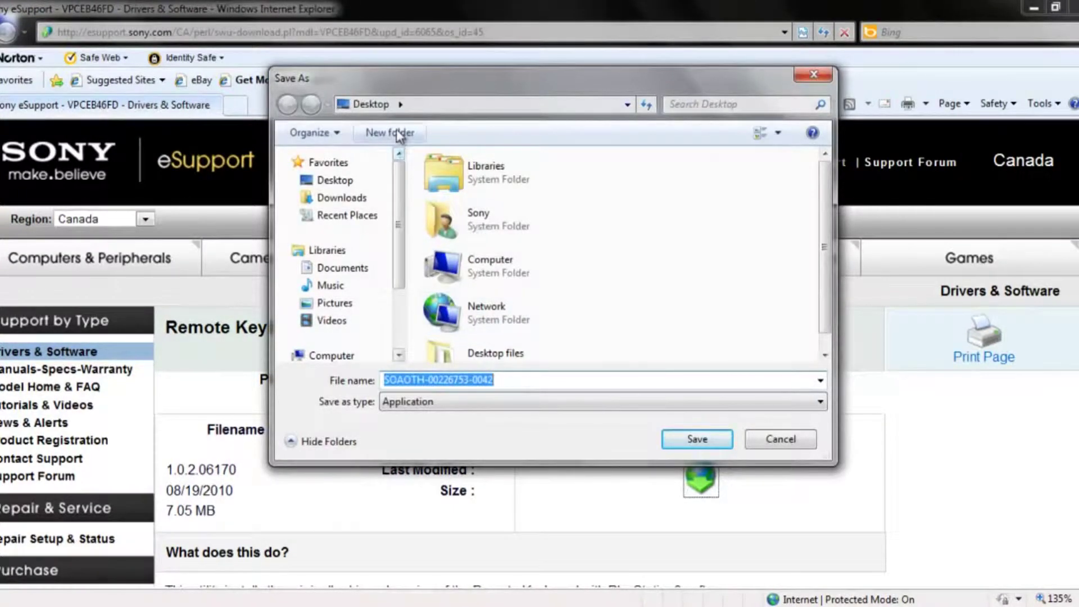
{"action": "left_click", "coordinate": [695, 439]}
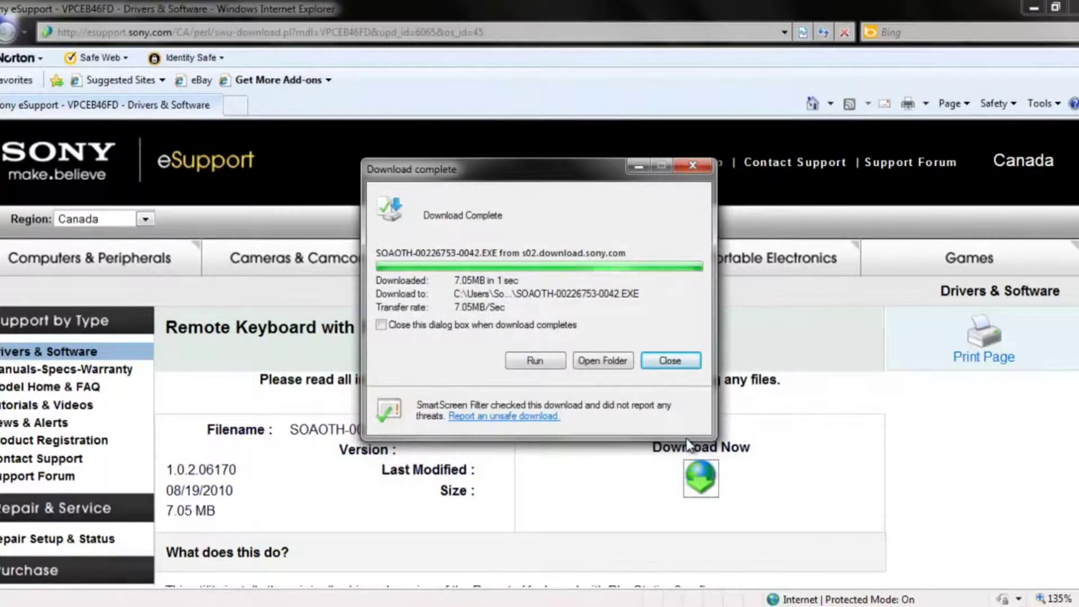
{"action": "left_click", "coordinate": [669, 362]}
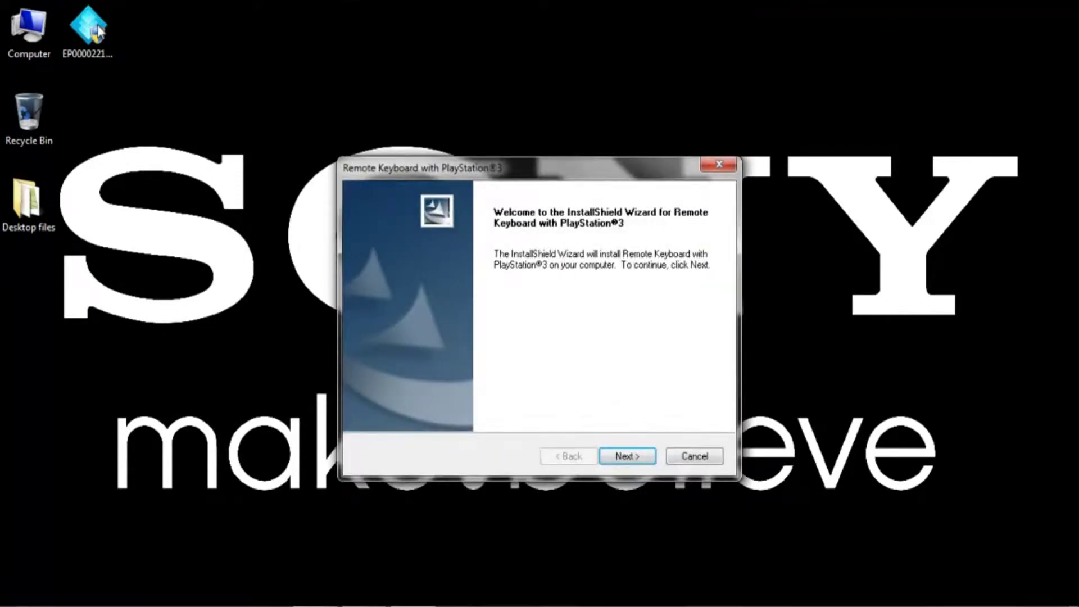
Run the Remote Keyboard InstallShield setup to completion and finish the wizard.
{"action": "left_click", "coordinate": [636, 461]}
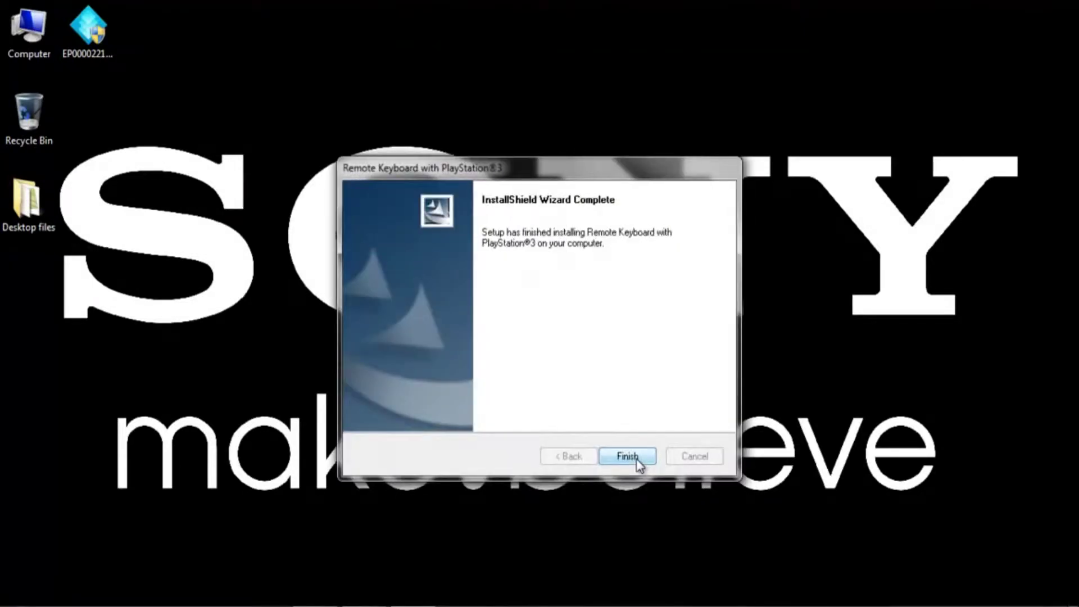
{"action": "left_click", "coordinate": [627, 456]}
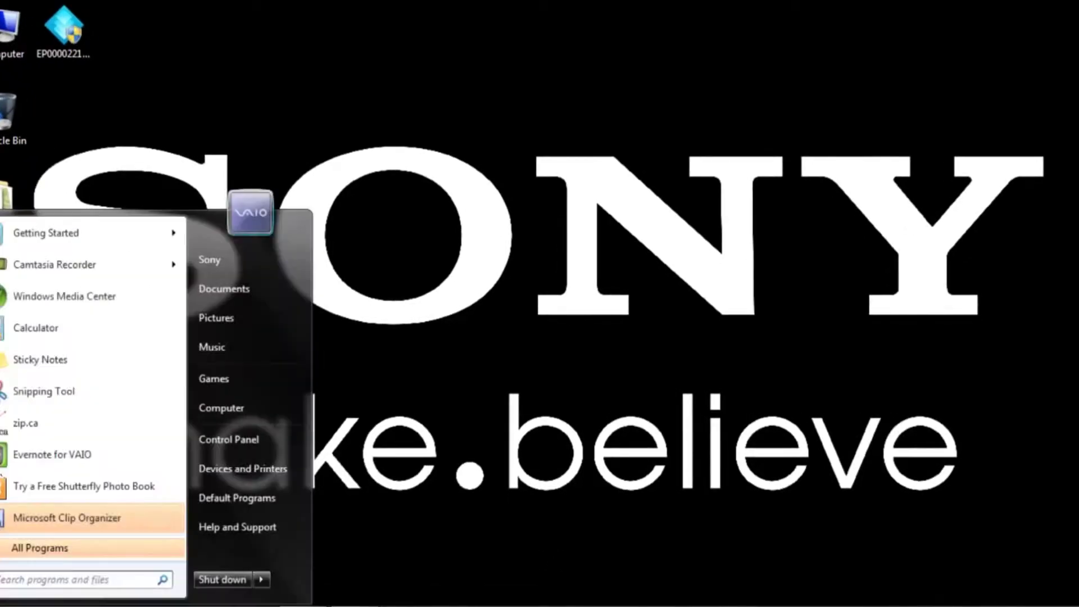
Search the Start menu for 'remote keyboard' and launch Remote Keyboard with PlayStation 3.
{"action": "left_click", "coordinate": [11, 577]}
{"action": "type", "text": "remote ke"}
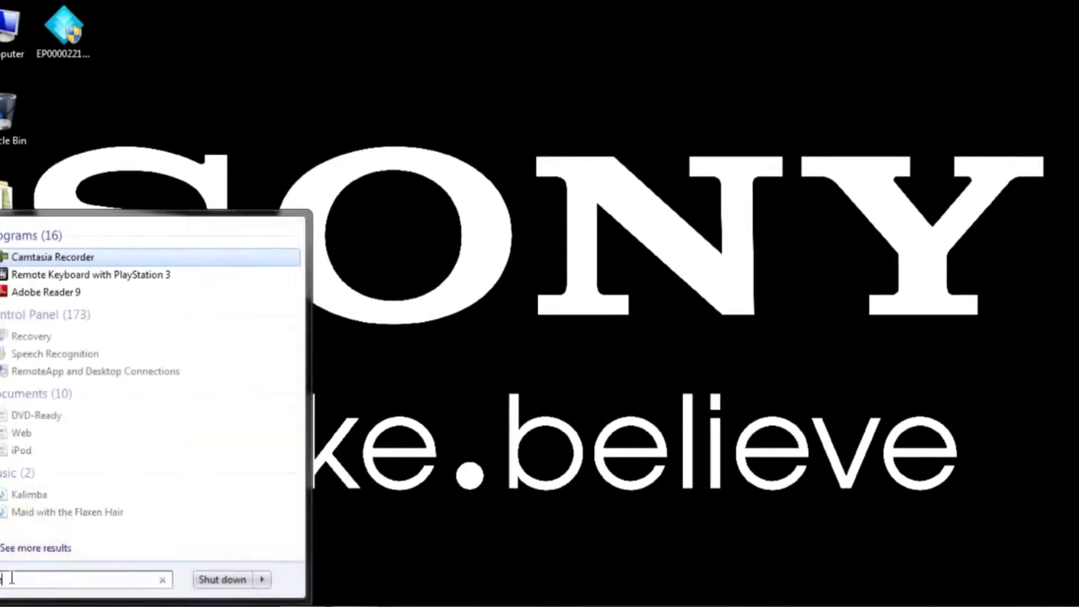
{"action": "type", "text": "yboard"}
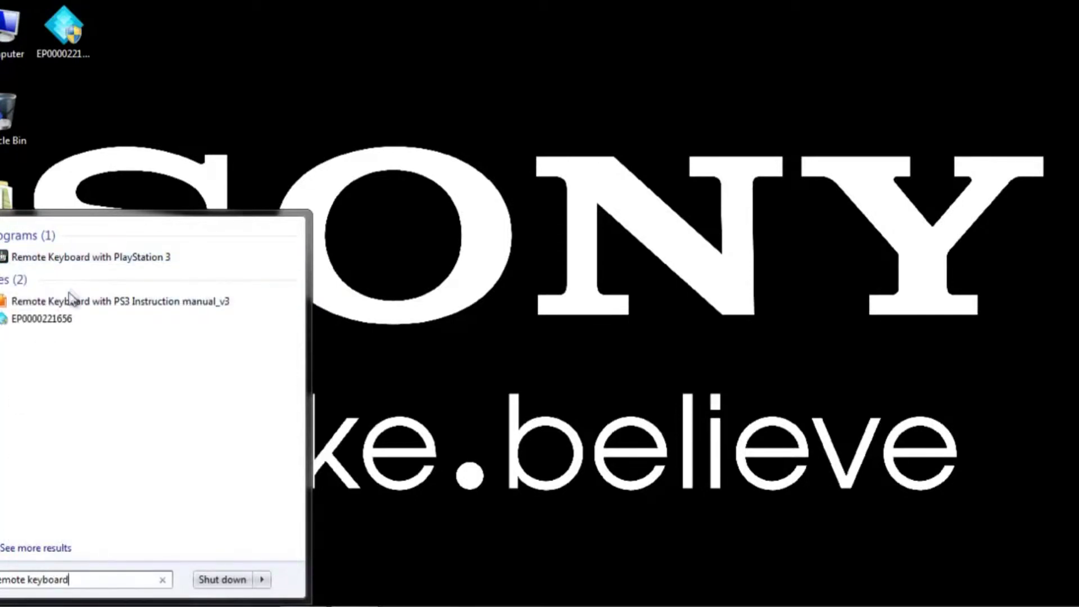
{"action": "left_click", "coordinate": [88, 258]}
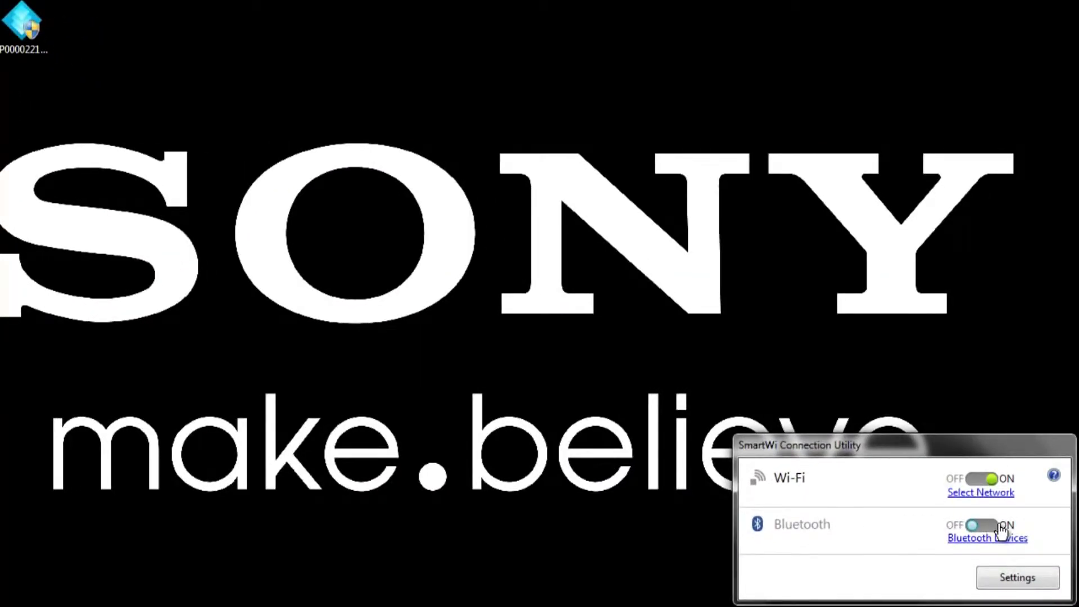
Switch the computer's Bluetooth from OFF to ON in SmartWi Connection Utility.
{"action": "left_click", "coordinate": [1000, 530]}
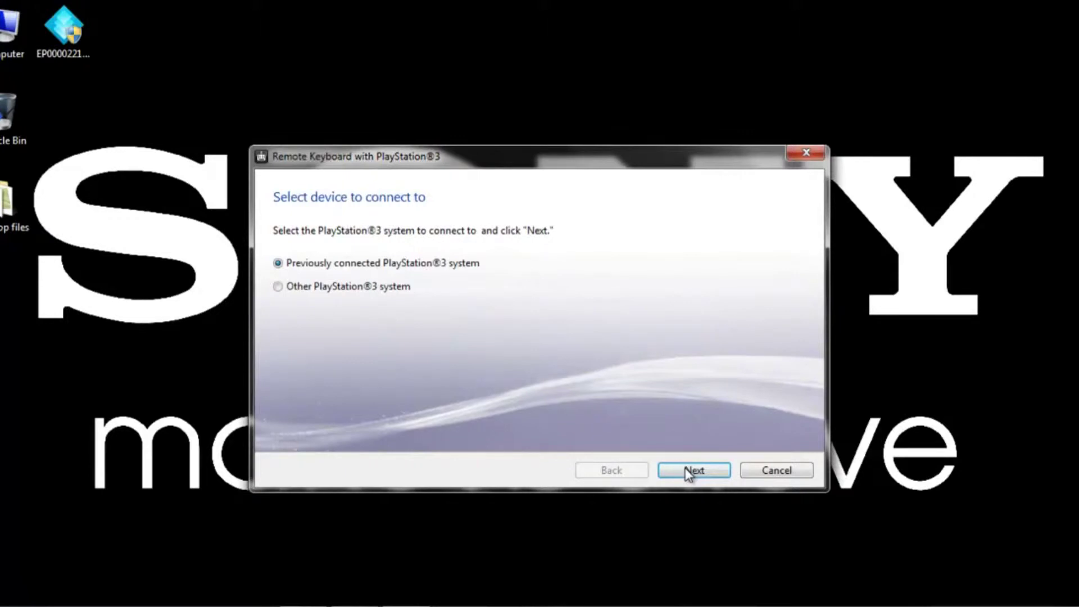
Select Other PlayStation®3 system and continue to the PS3 registration instructions.
{"action": "left_click", "coordinate": [278, 286]}
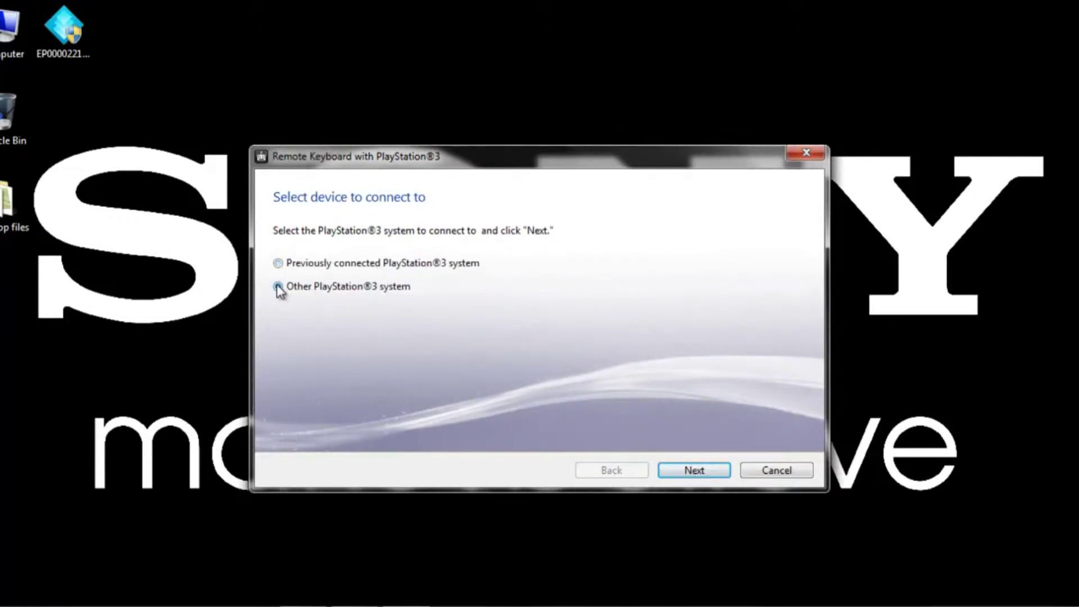
{"action": "left_click", "coordinate": [701, 471]}
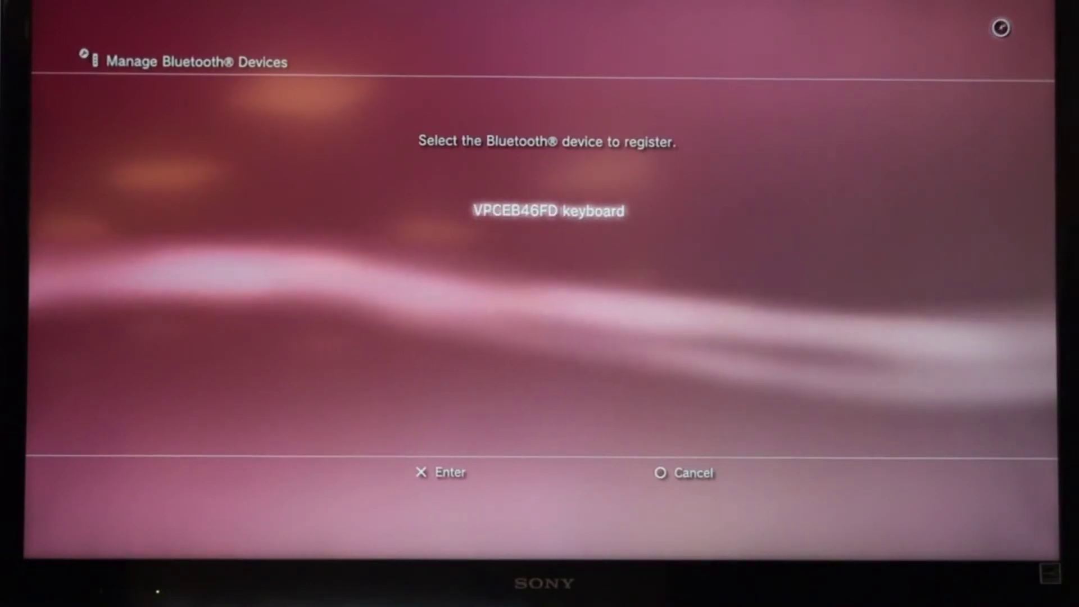
Register the VPCEB46FD keyboard under Manage Bluetooth Devices on the PS3.
{"action": "key", "text": "Return"}
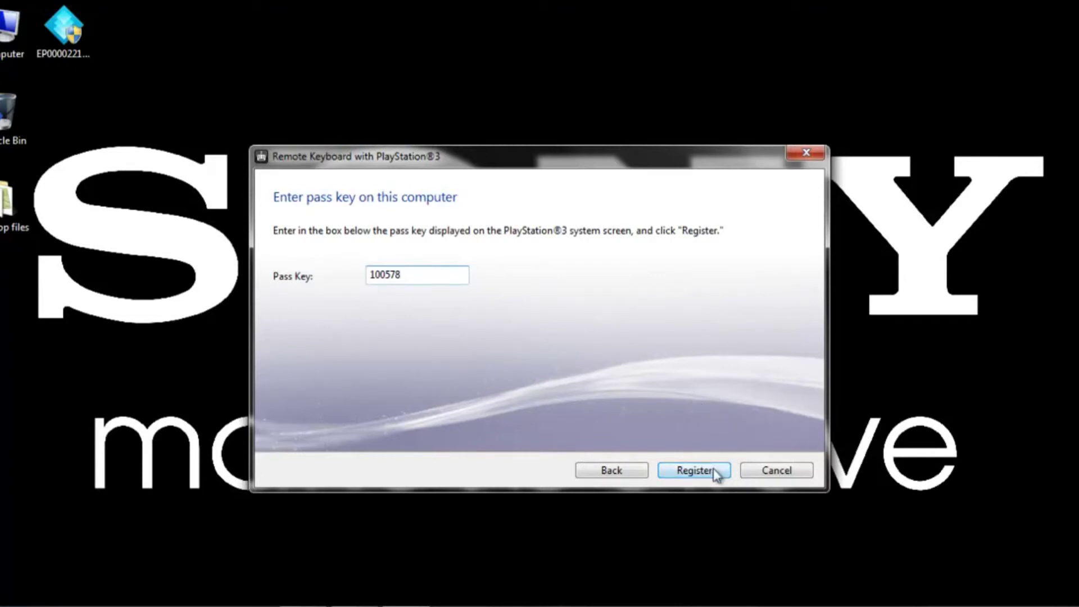
Submit the PS3's pass key with Register to connect the computer to the PlayStation®3.
{"action": "left_click", "coordinate": [695, 470]}
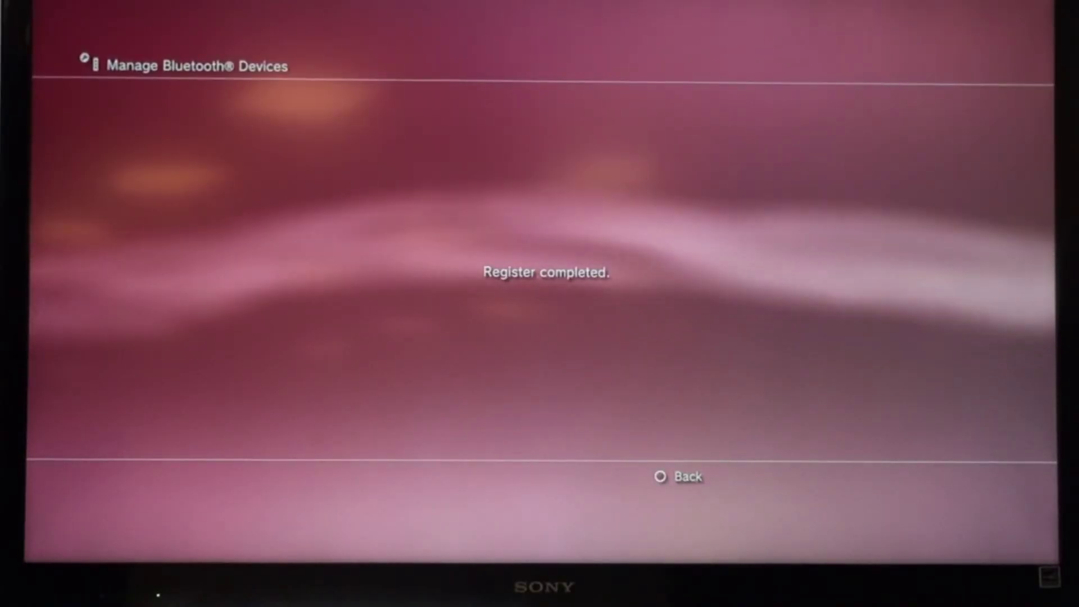
Navigate from Bluetooth settings to Network > Internet Search and type 'testing the Sony remote keyboard for the ps3 :)'.
{"action": "key", "text": "Escape"}
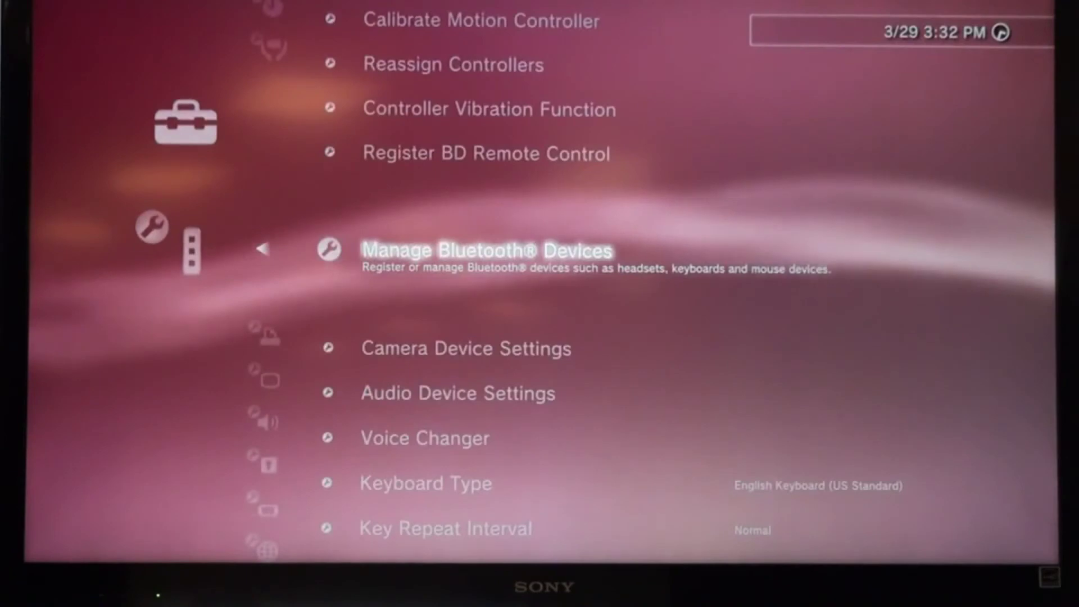
{"action": "key", "text": "Escape"}
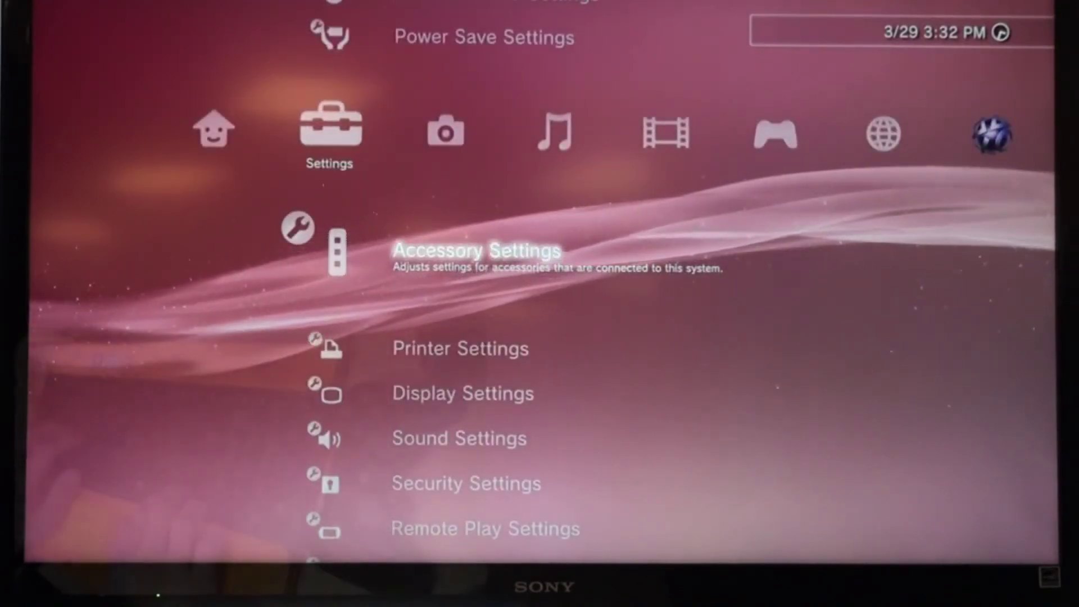
{"action": "key", "text": "Up"}
{"action": "key", "text": "Up"}
{"action": "key", "text": "Right"}
{"action": "key", "text": "Left"}
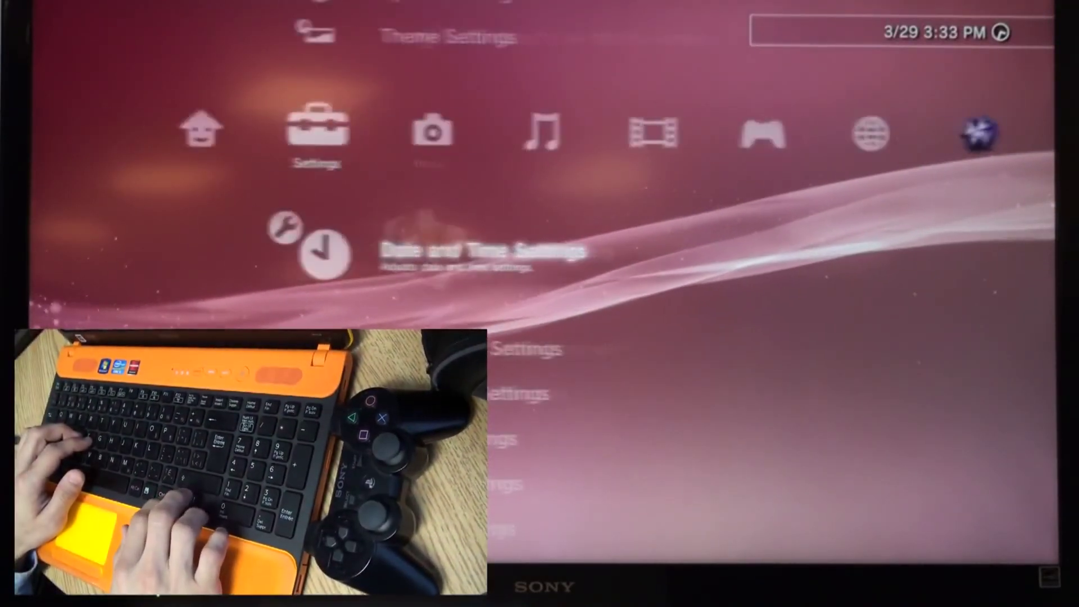
{"action": "key", "text": "Right"}
{"action": "key", "text": "Right"}
{"action": "key", "text": "Right"}
{"action": "key", "text": "Right"}
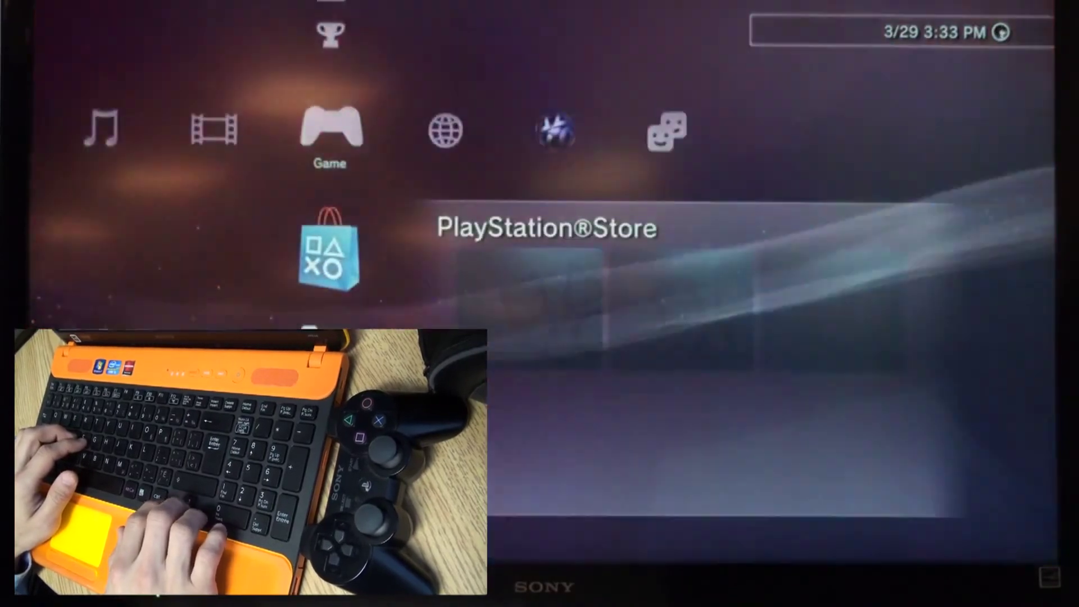
{"action": "key", "text": "Right"}
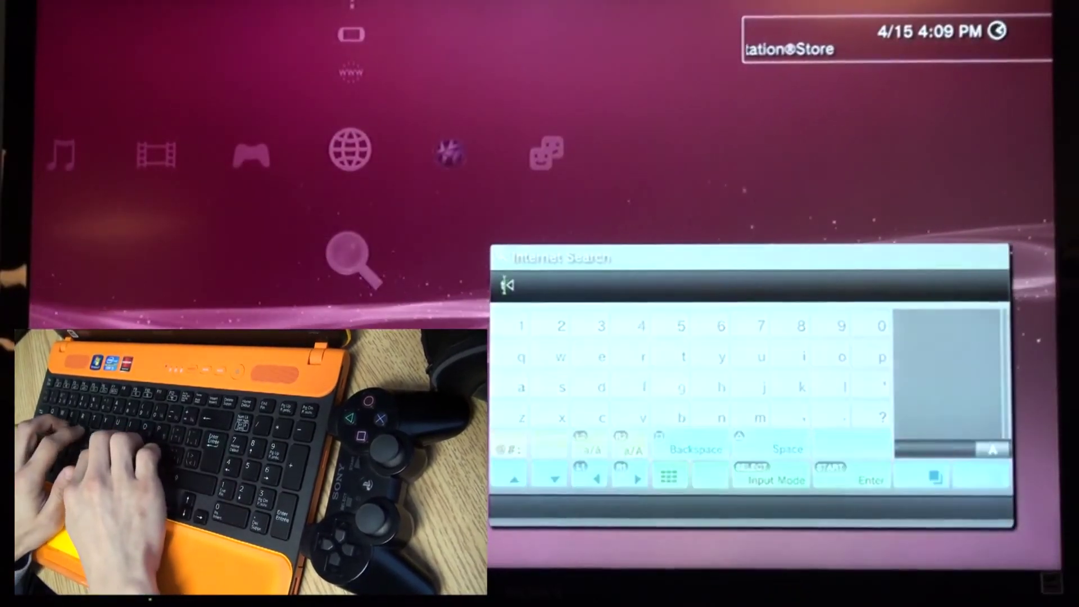
{"action": "type", "text": "testing the"}
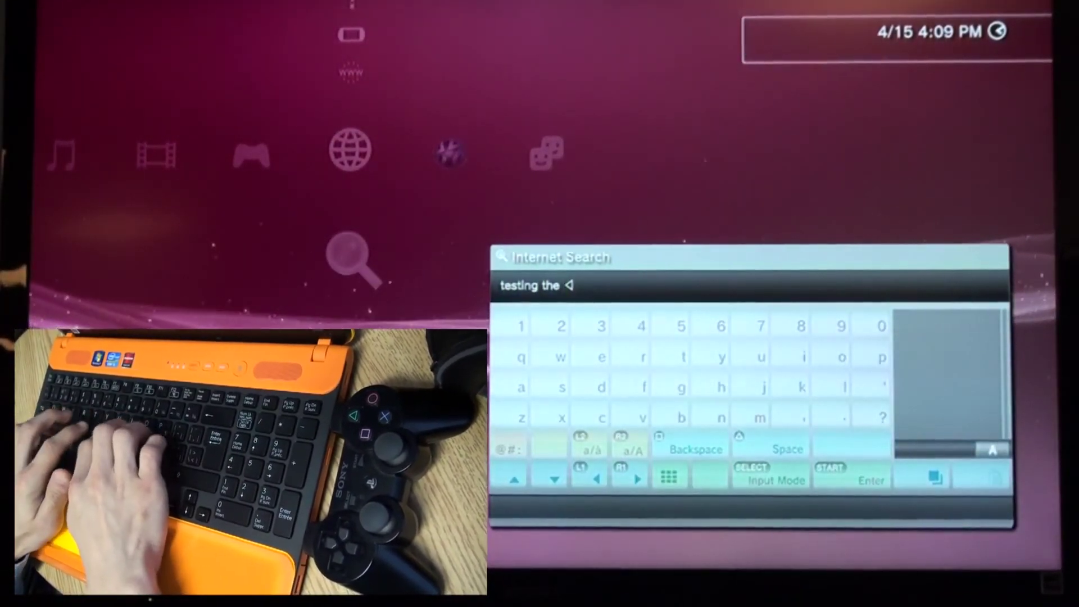
{"action": "type", "text": " Sony remote k"}
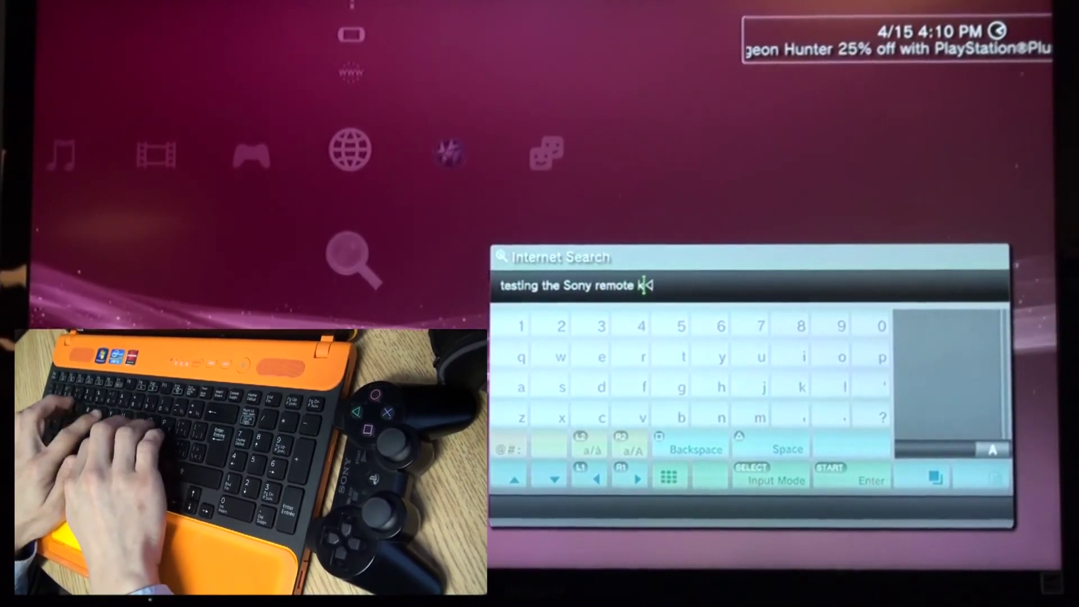
{"action": "type", "text": "eyboard for "}
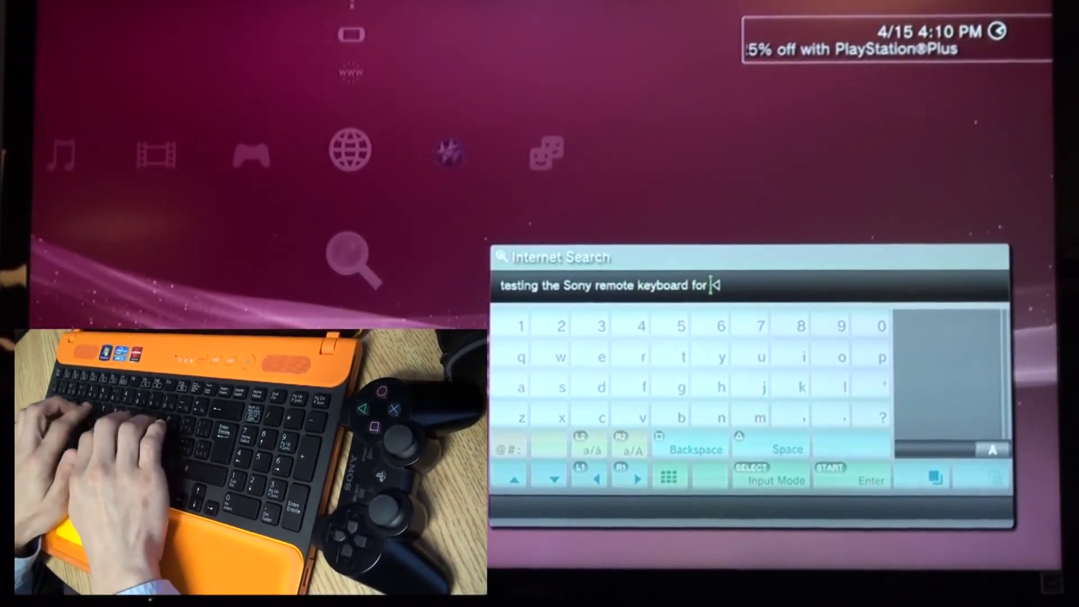
{"action": "type", "text": "the ps3"}
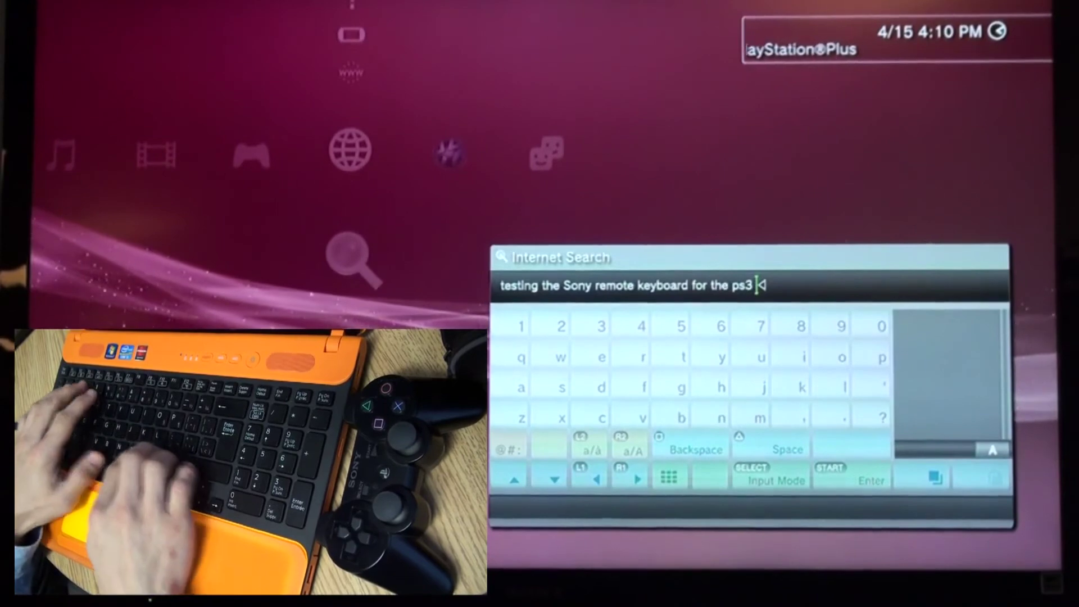
{"action": "type", "text": " :)"}
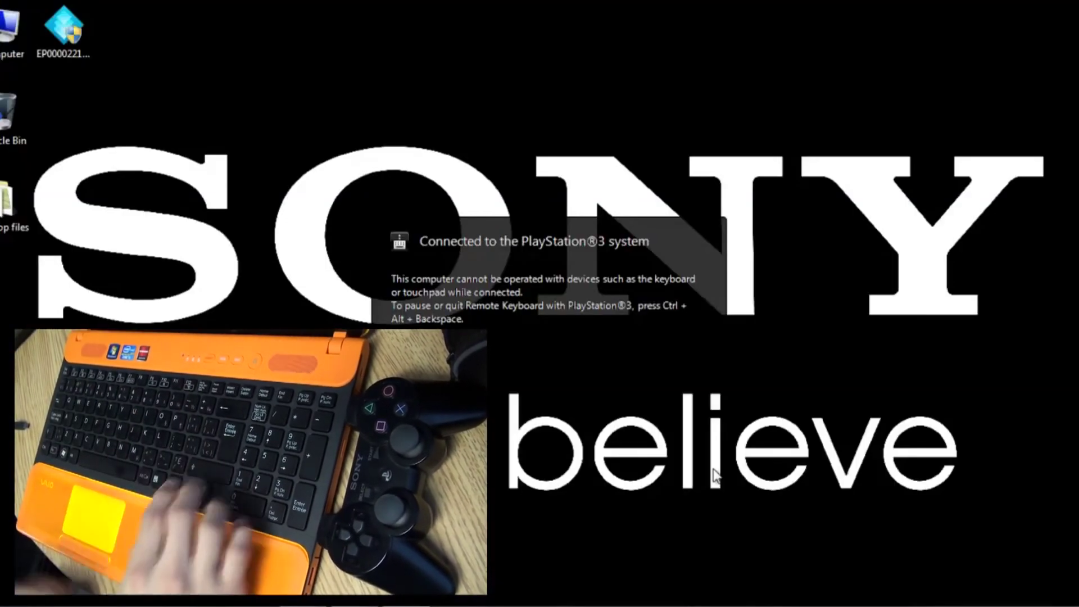
Pause Remote Keyboard with Ctrl+Alt+Backspace and exit the program.
{"action": "key", "text": "ctrl+alt+BackSpace"}
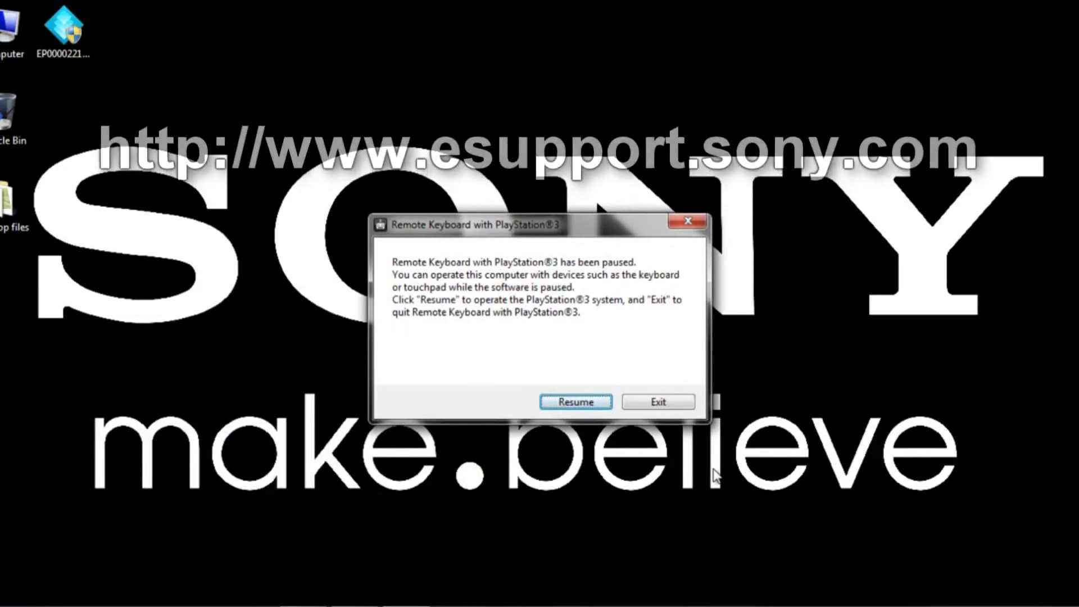
{"action": "left_click", "coordinate": [647, 402]}
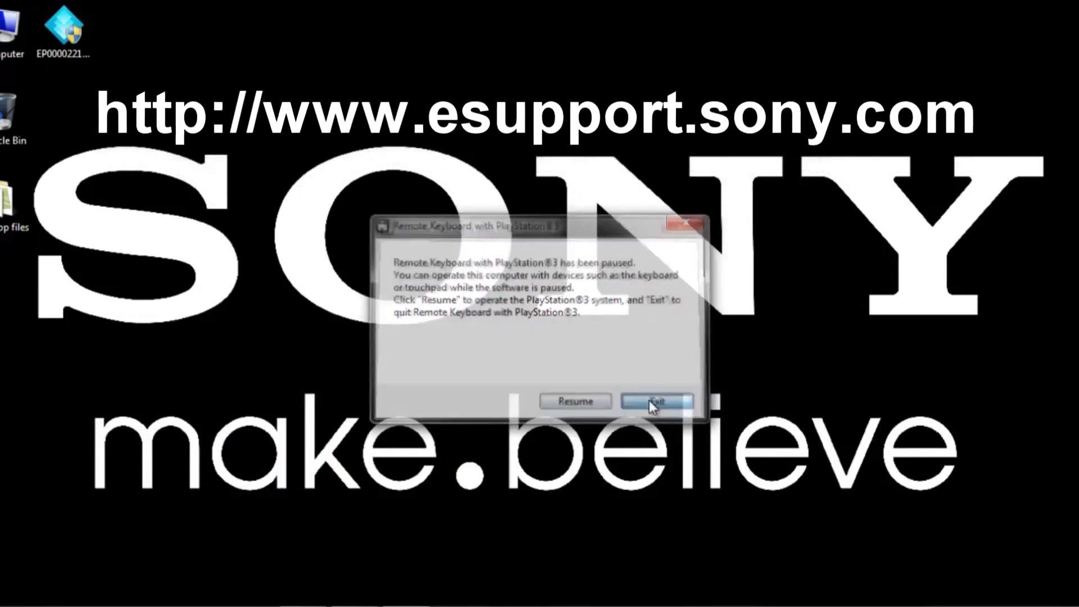